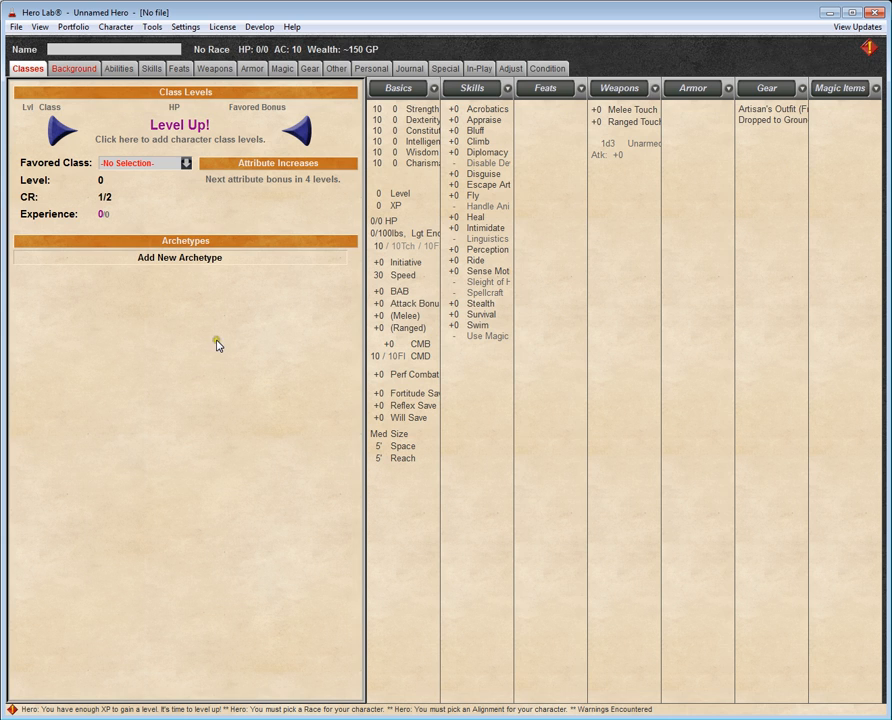
# Step: Launch the Hero Lab Editor, open the PFRPG_House Rules.user data file, and go to its Wondrous items
pyautogui.click(152, 27)
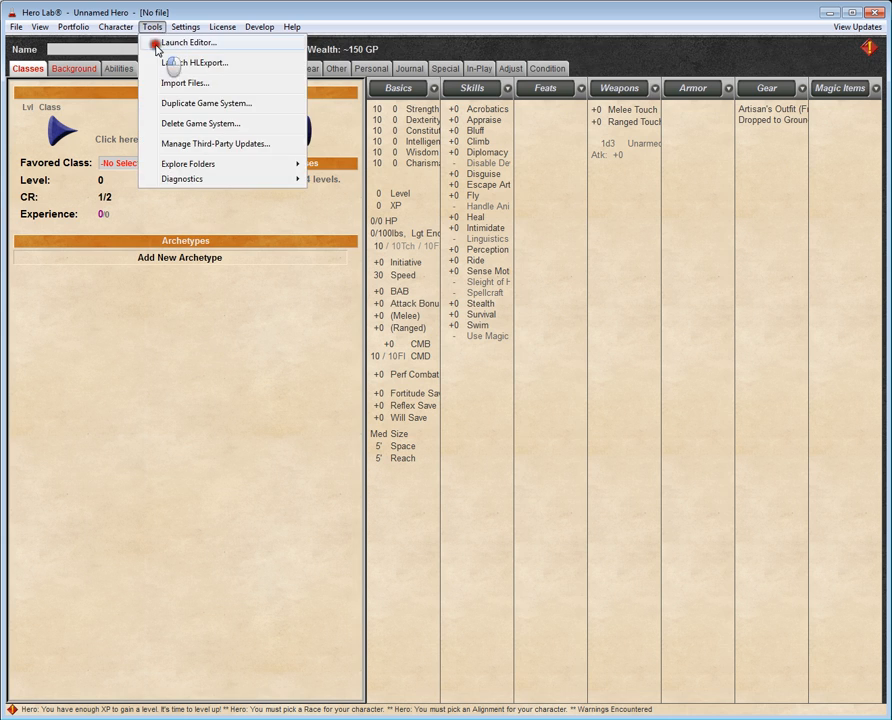
pyautogui.click(156, 43)
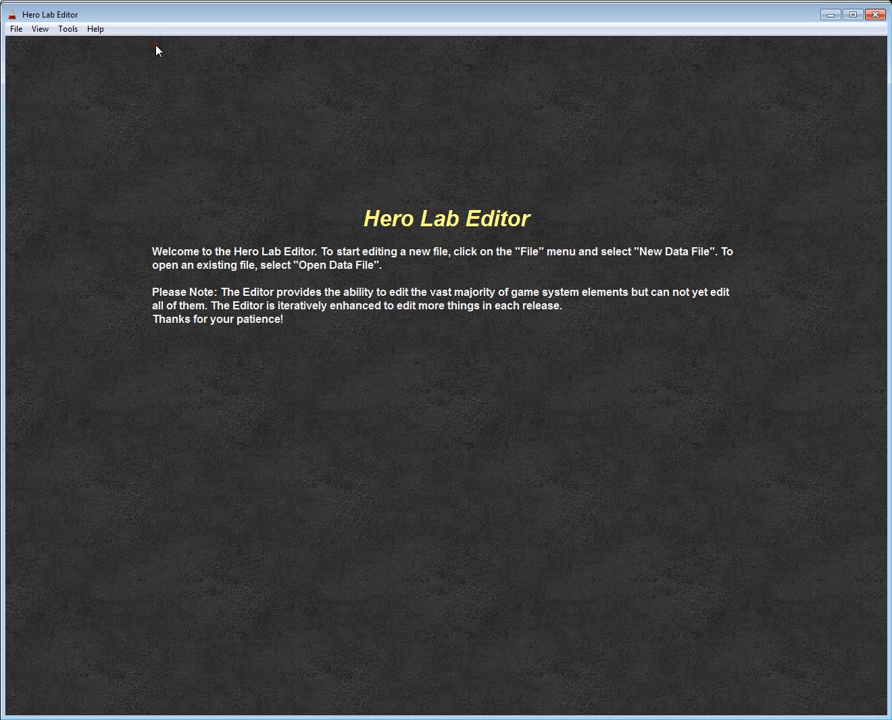
pyautogui.click(14, 28)
pyautogui.click(23, 60)
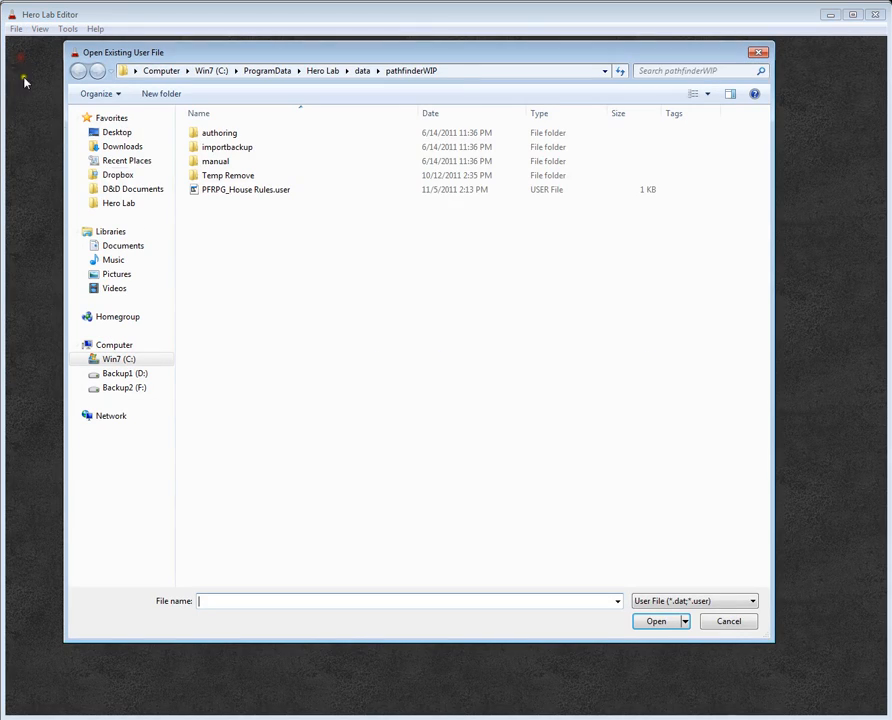
pyautogui.click(248, 192)
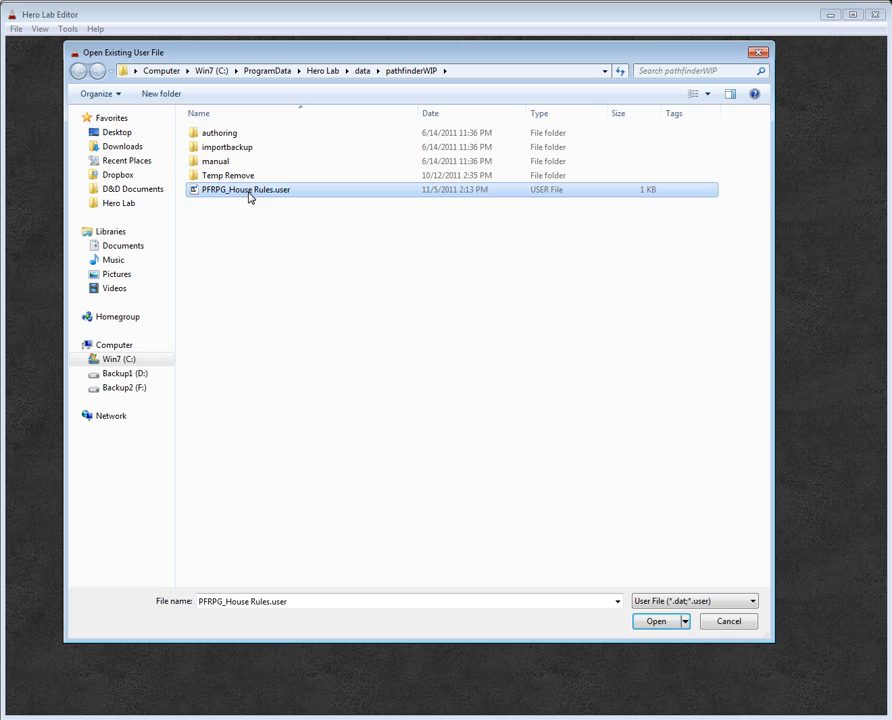
pyautogui.doubleClick(254, 190)
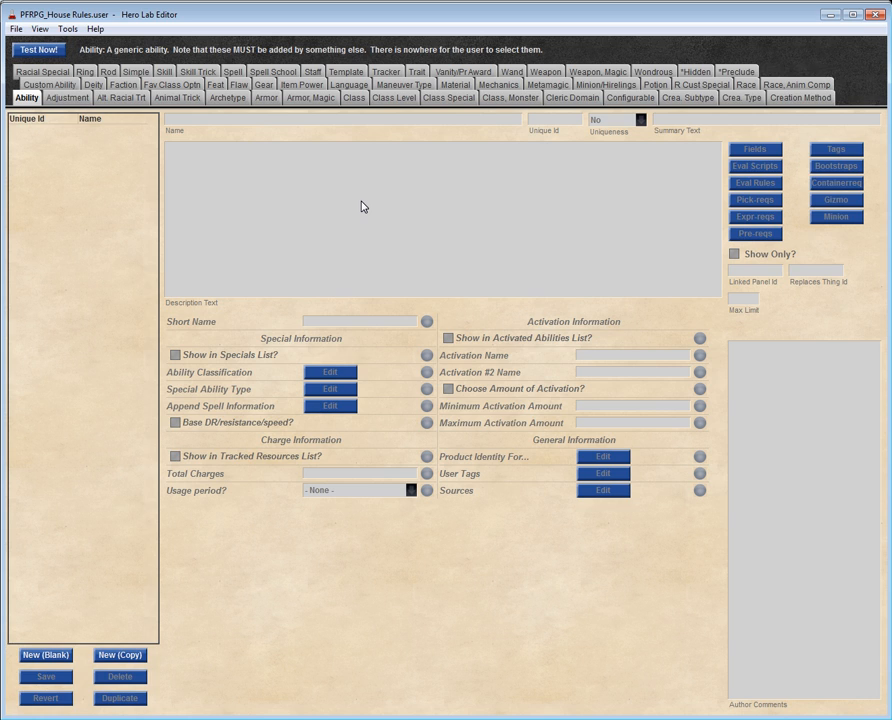
pyautogui.click(648, 72)
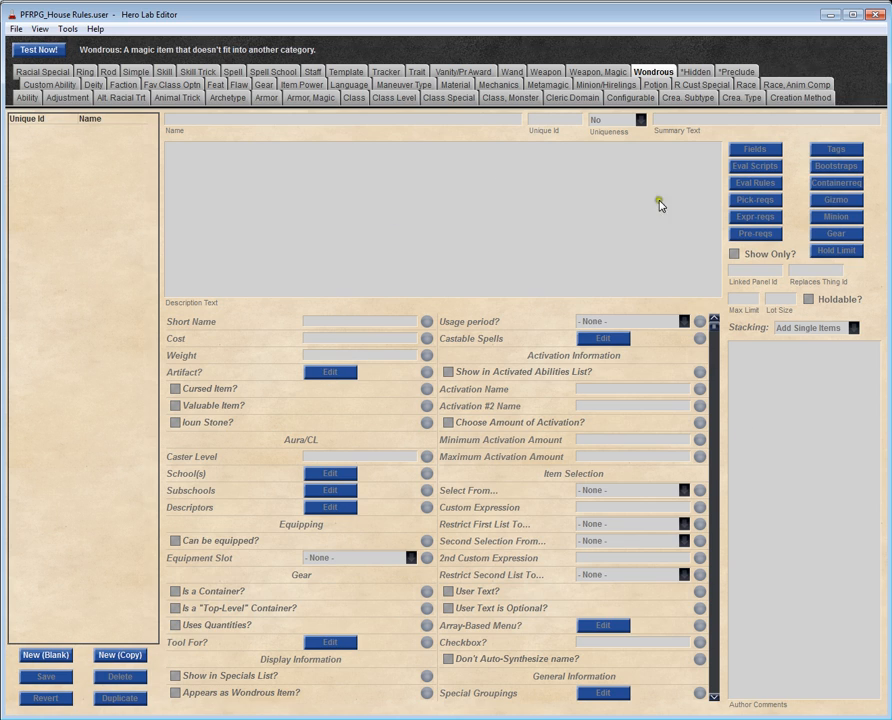
# Step: Try creating a blank wondrous item and delete it again
pyautogui.click(768, 162)
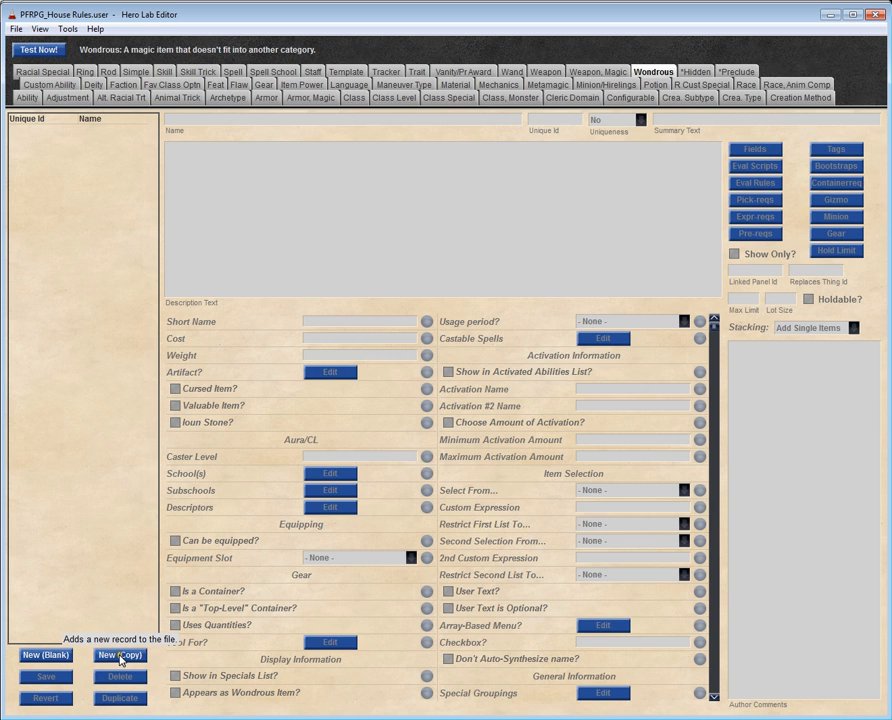
pyautogui.click(62, 661)
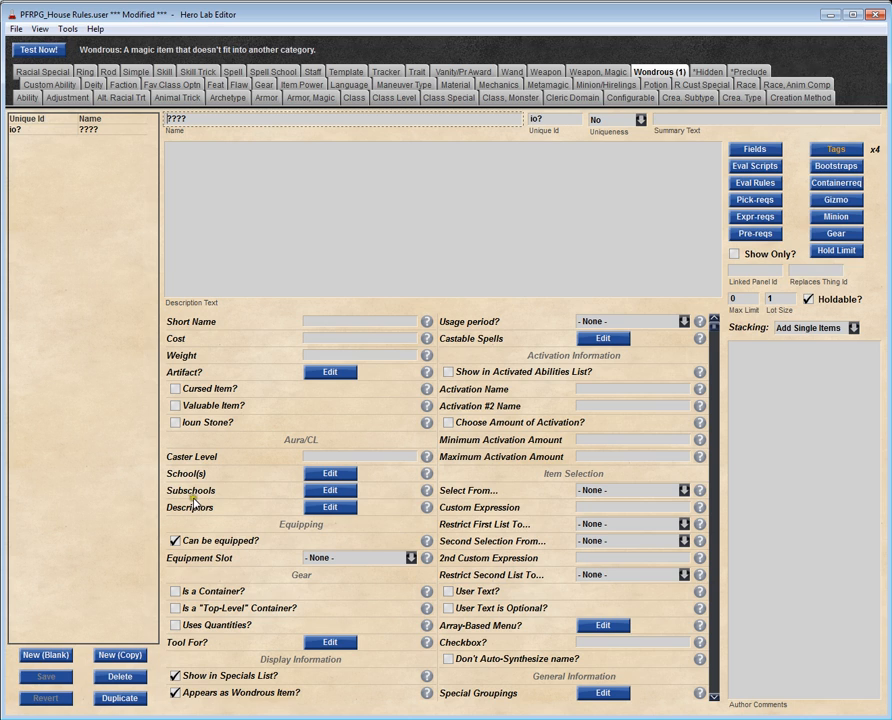
pyautogui.click(121, 676)
pyautogui.click(374, 378)
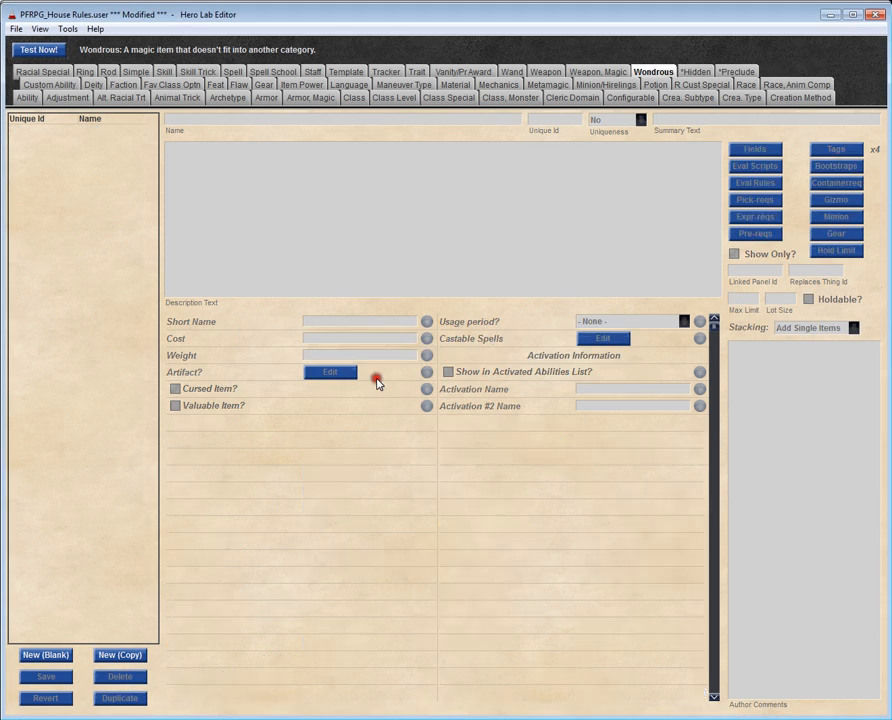
# Step: Create a new wondrous item as a copy of Amulet of Bullet Protection +1
pyautogui.click(117, 658)
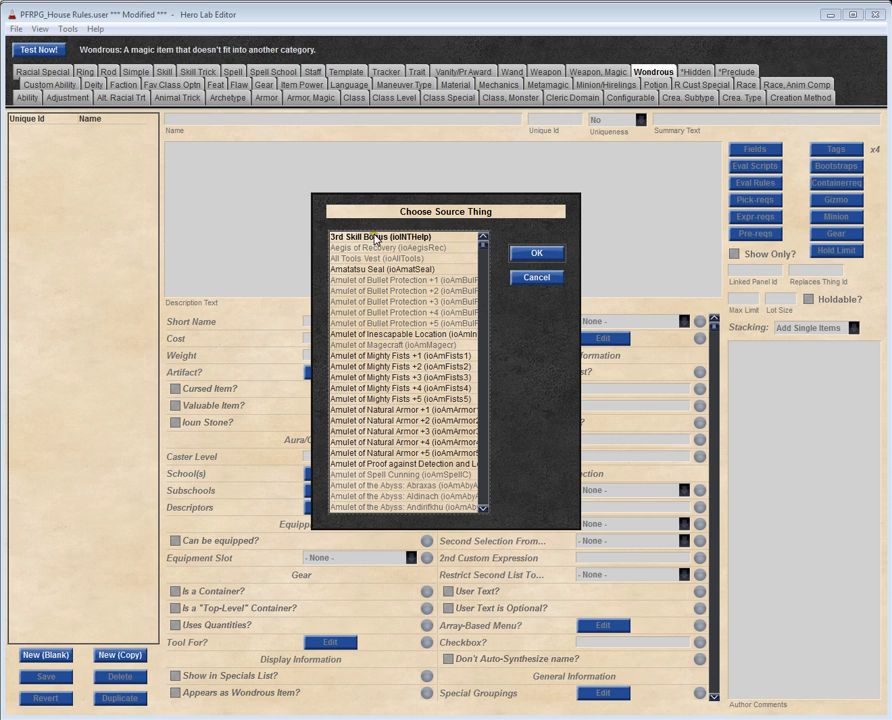
pyautogui.click(362, 270)
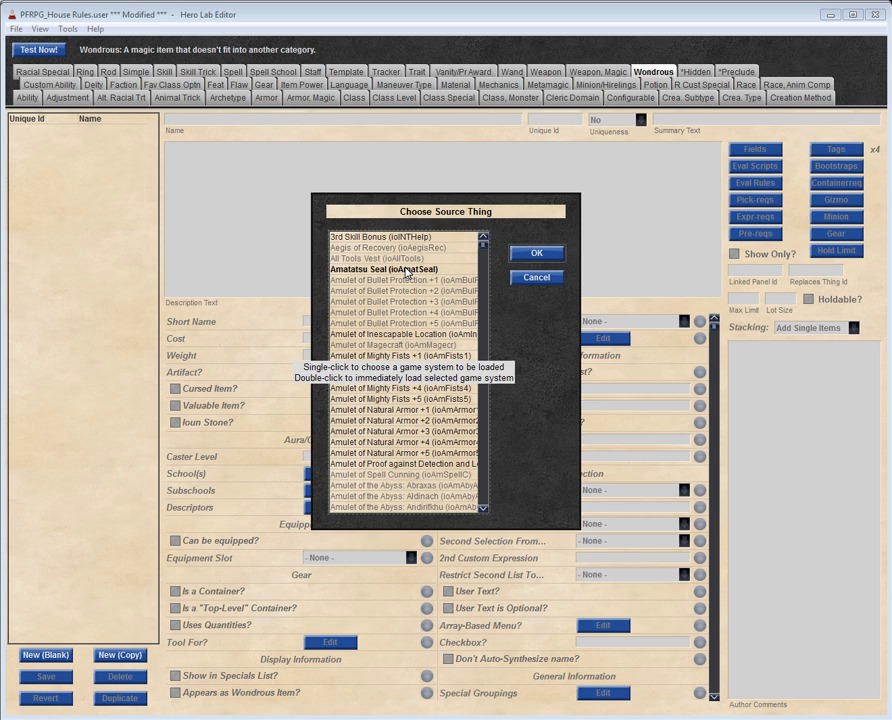
pyautogui.click(358, 285)
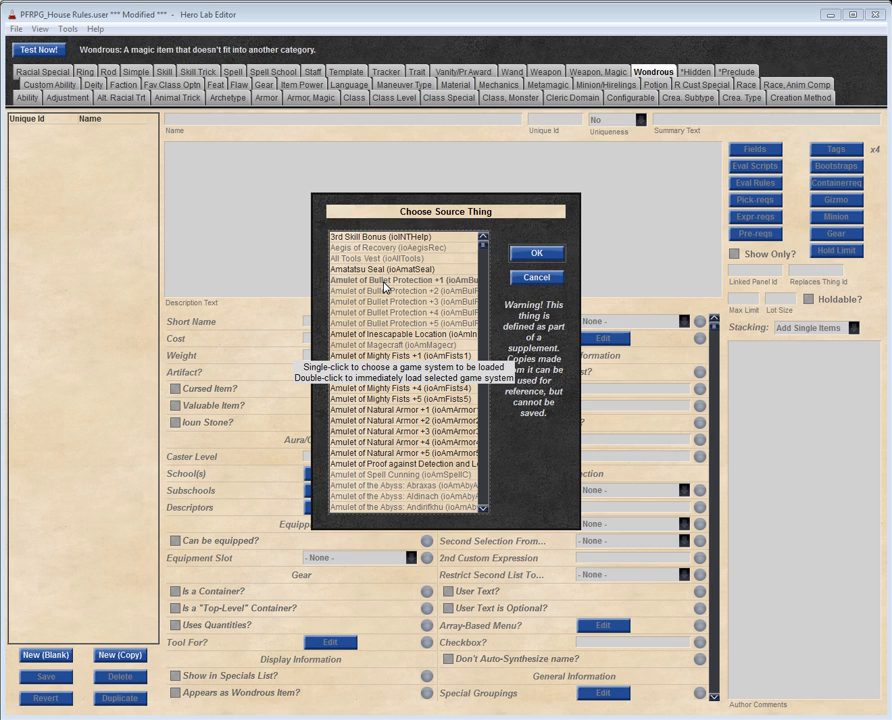
pyautogui.click(537, 254)
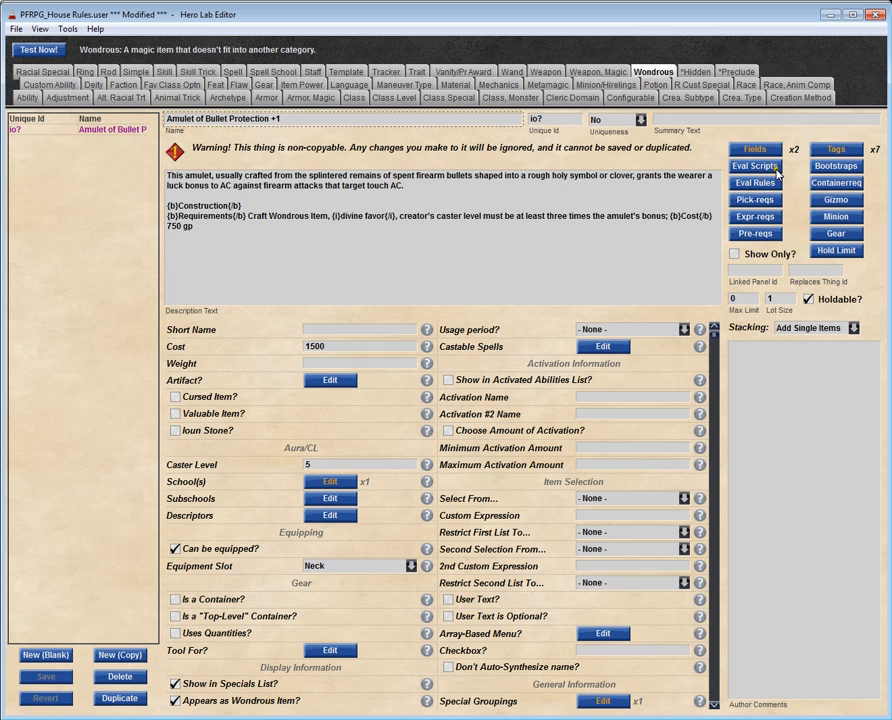
# Step: Inspect the tags of the copied amulet without changing them, and delete the copy
pyautogui.click(836, 153)
pyautogui.click(424, 391)
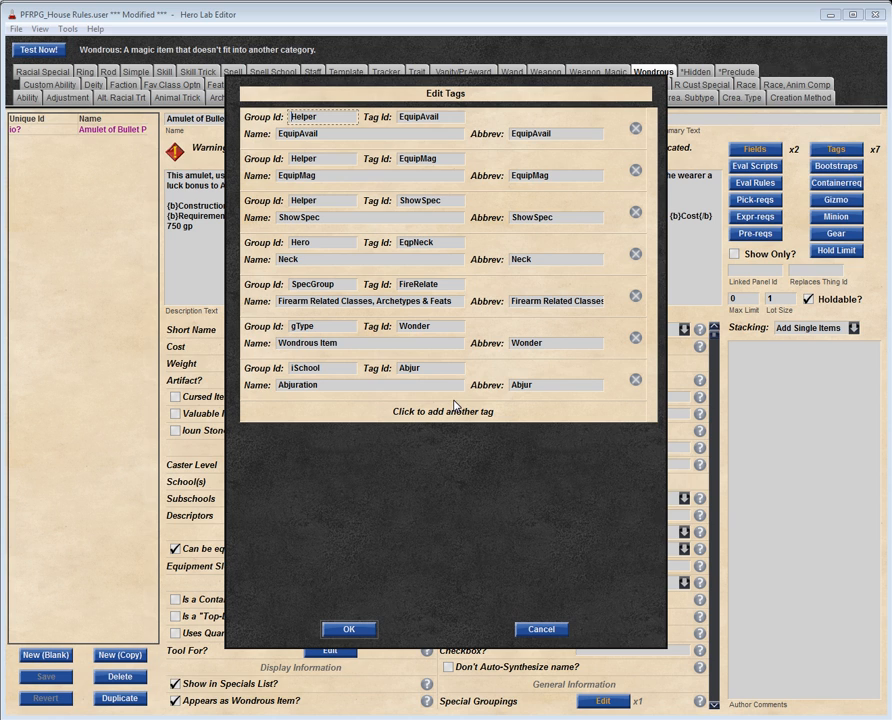
pyautogui.click(541, 629)
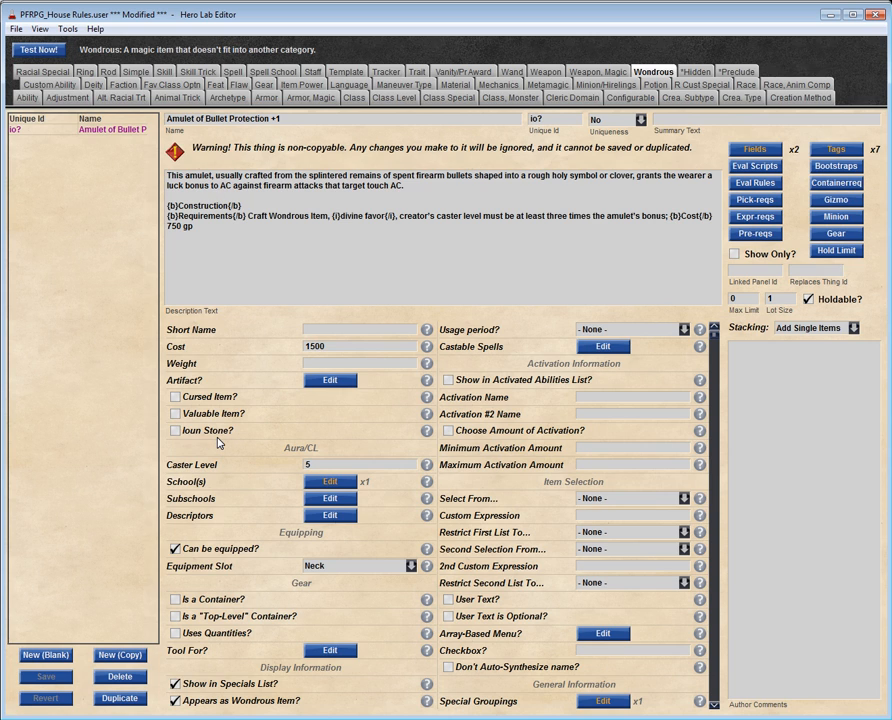
pyautogui.click(120, 676)
pyautogui.click(349, 384)
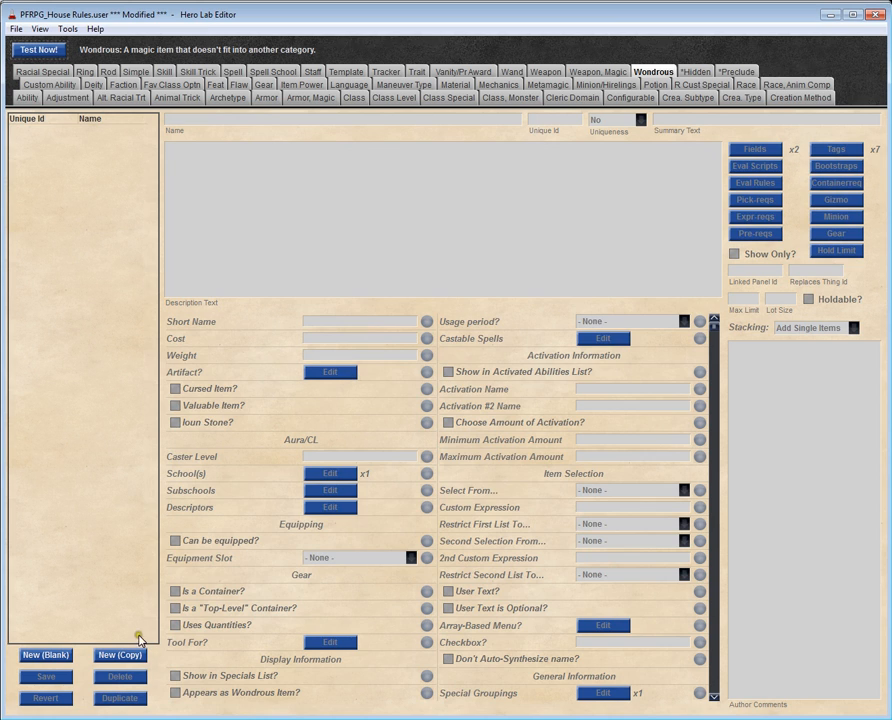
# Step: Create a new wondrous item as a copy of Cloak of Resistance, +1
pyautogui.click(112, 657)
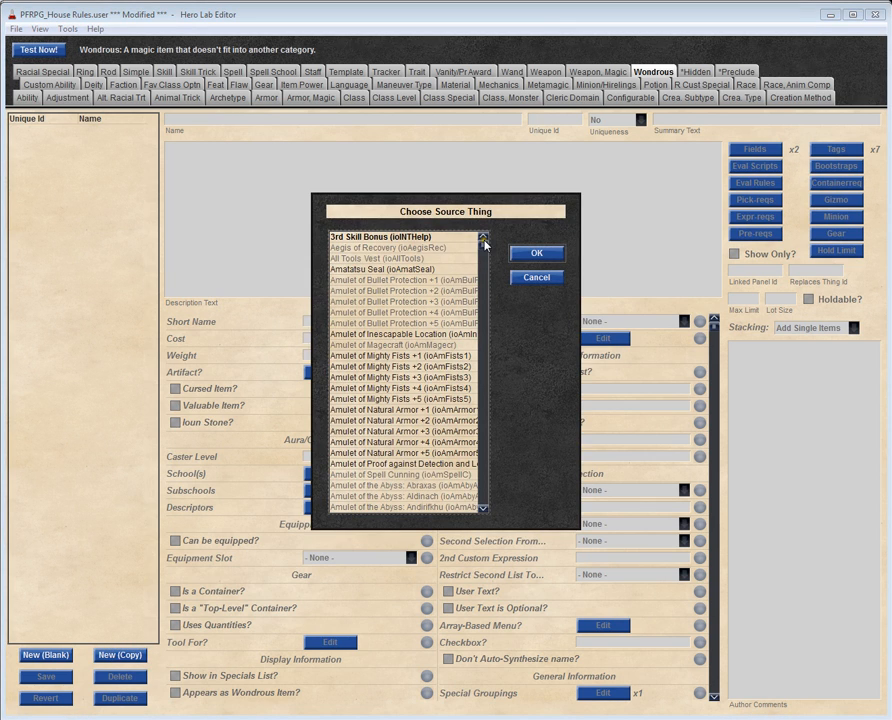
pyautogui.moveTo(484, 239); pyautogui.dragTo(484, 380)
pyautogui.scroll(-15, 484, 380)
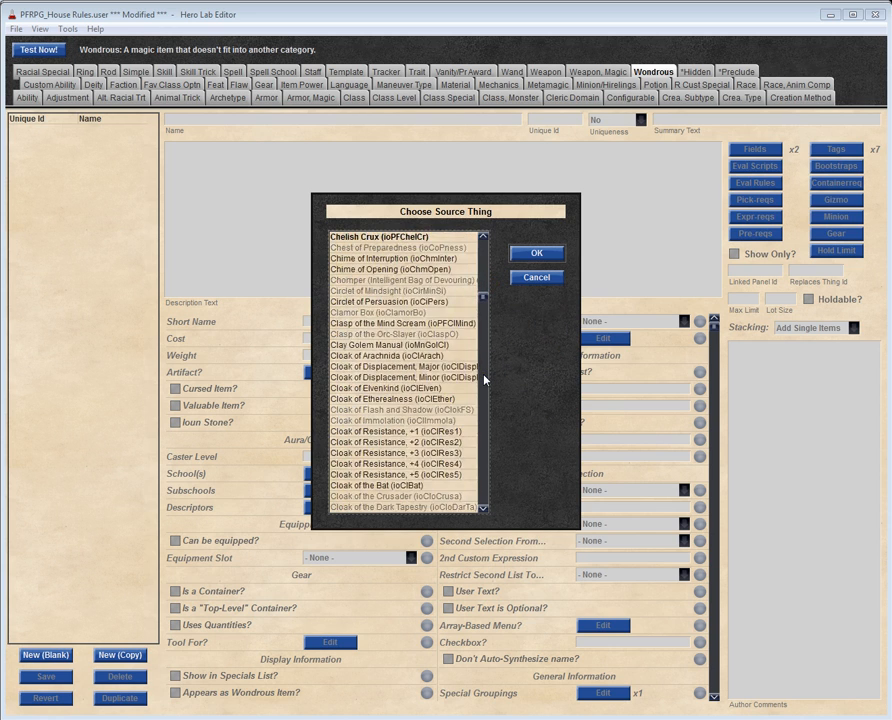
pyautogui.click(452, 302)
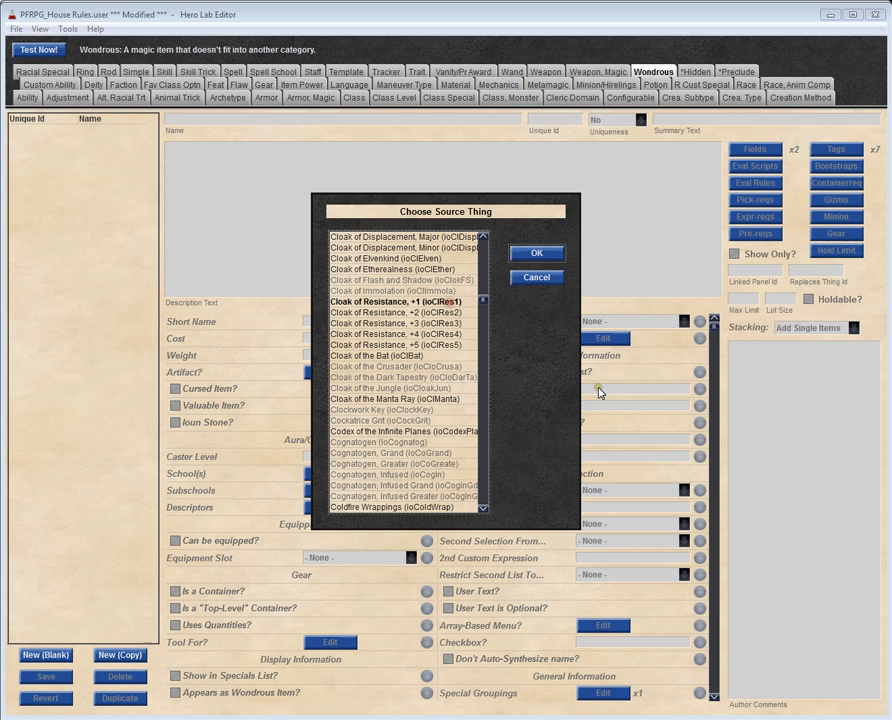
pyautogui.click(547, 258)
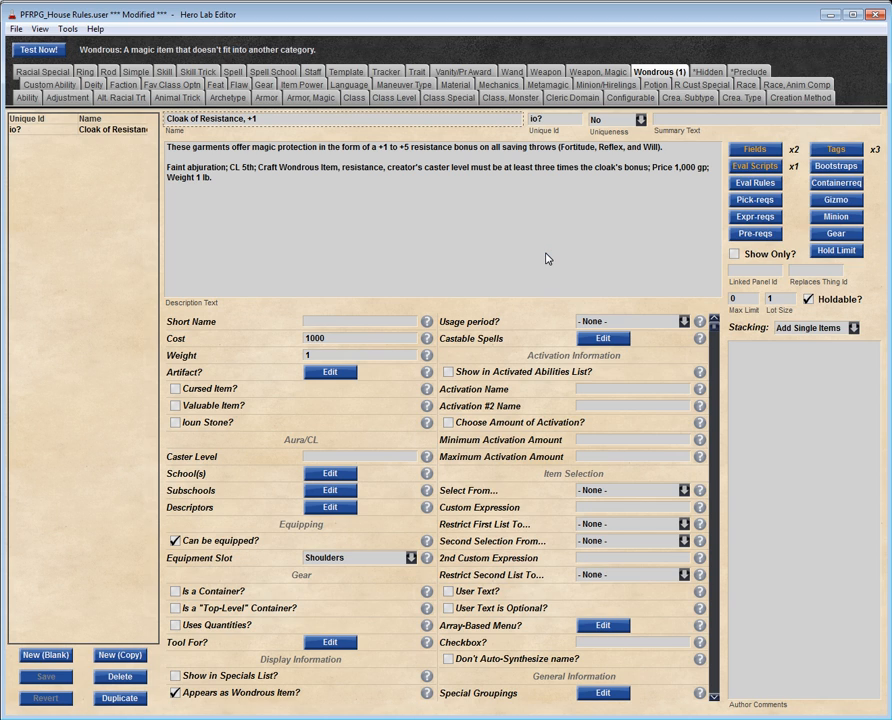
# Step: Rename the copied cloak as Cloak of Protection +1 and try to save the record
pyautogui.doubleClick(210, 119)
pyautogui.write('Pro')
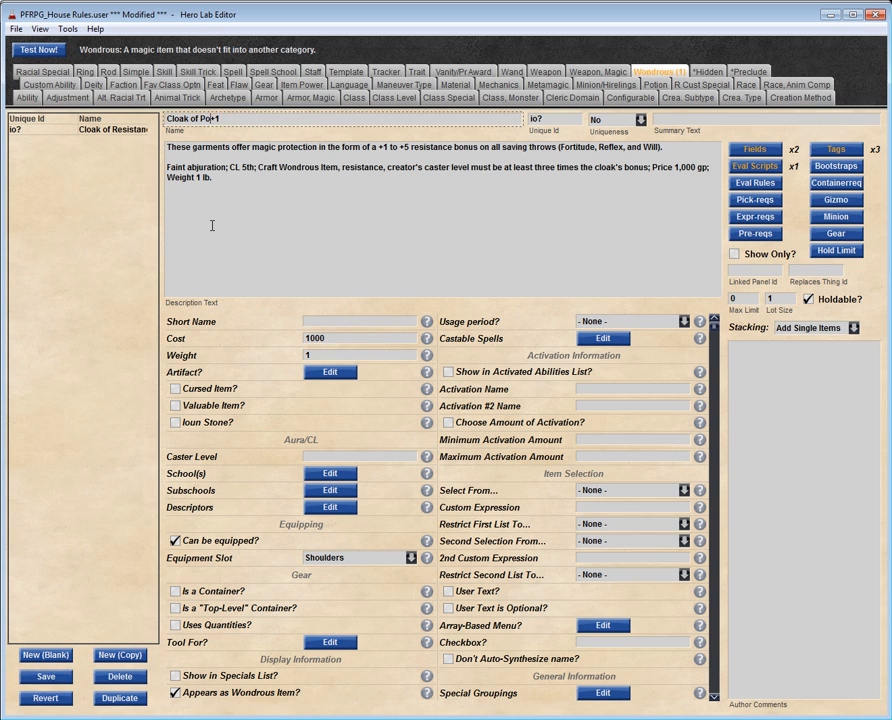
pyautogui.write('tection')
pyautogui.press('Tab')
pyautogui.write('?')
pyautogui.click(45, 676)
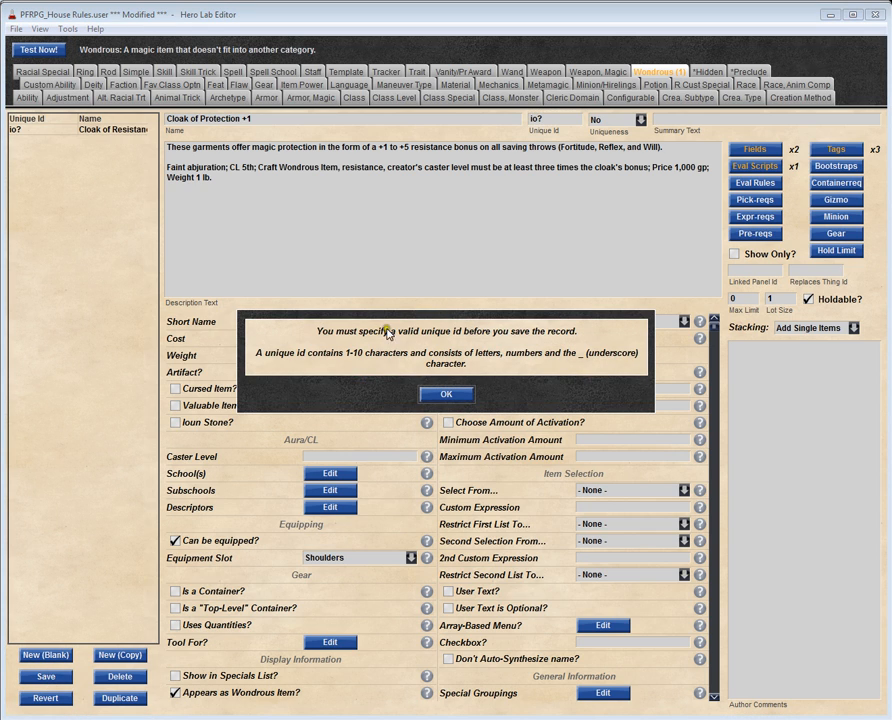
pyautogui.click(447, 395)
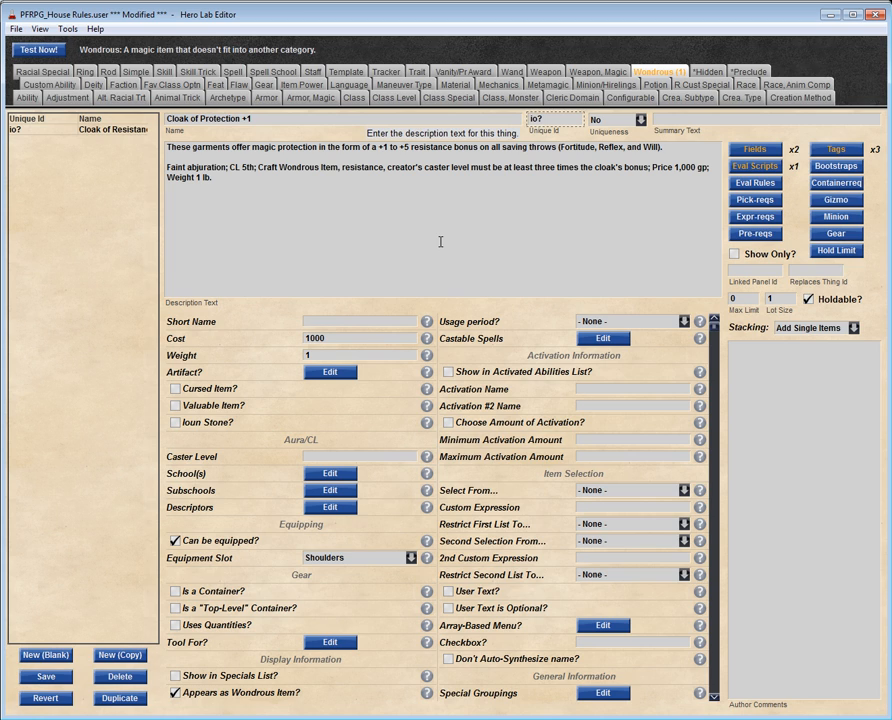
# Step: Set the cloak's unique id to ioS2ClPro1 and save the record
pyautogui.press('BackSpace')
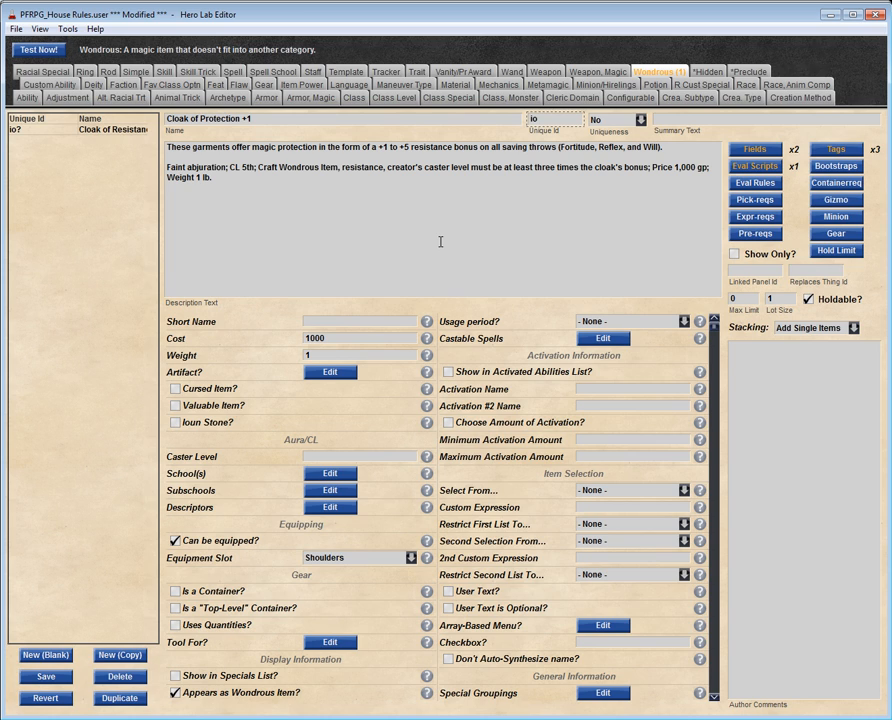
pyautogui.write('S2')
pyautogui.write('ClPro1')
pyautogui.click(52, 681)
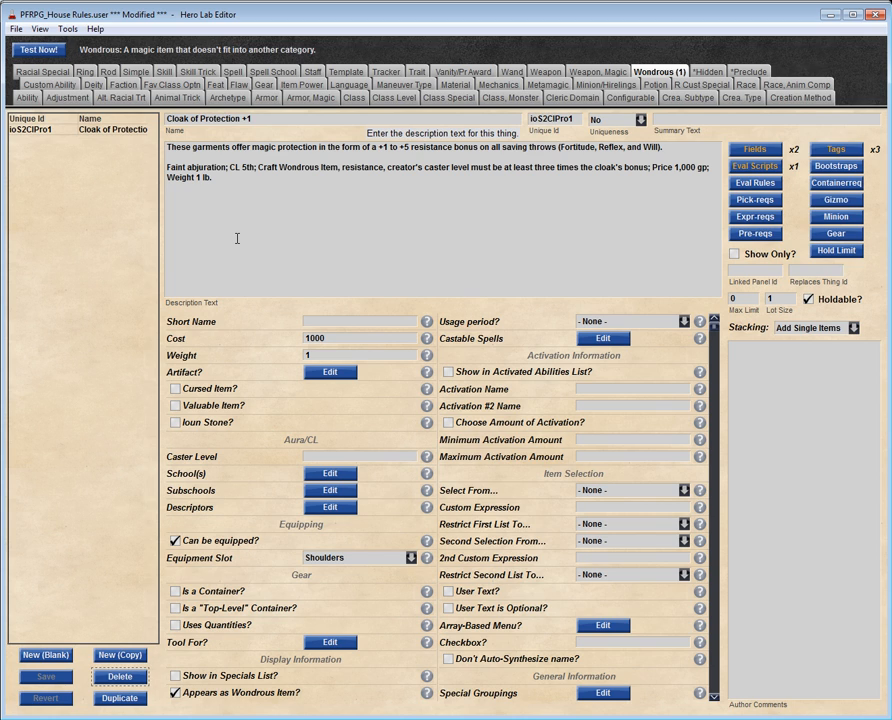
# Step: Load the Cloak of Protection +1 into Hero Lab for testing and switch to the Hero Lab window
pyautogui.click(40, 52)
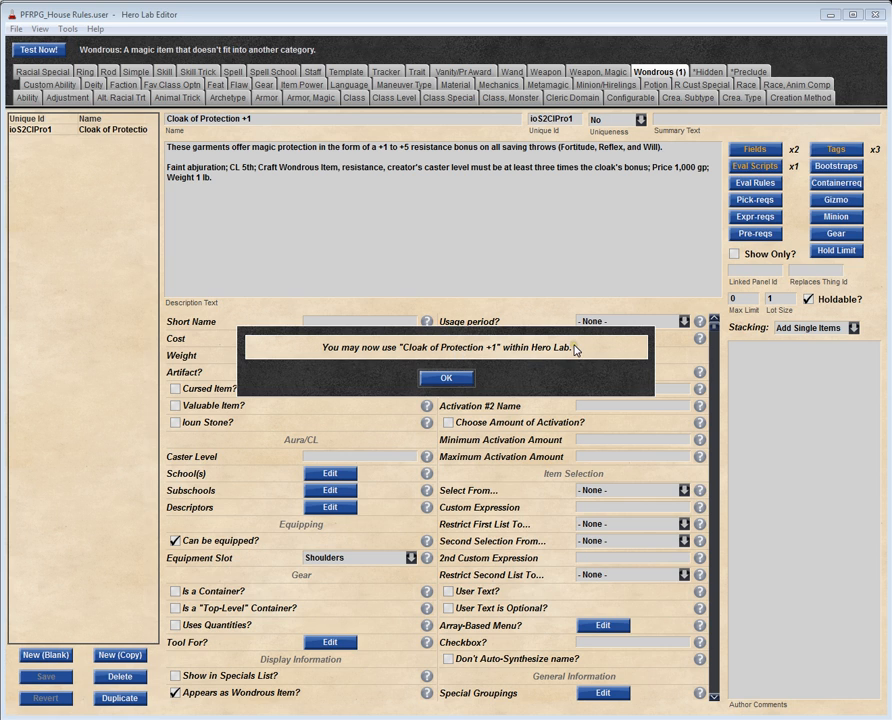
pyautogui.click(440, 378)
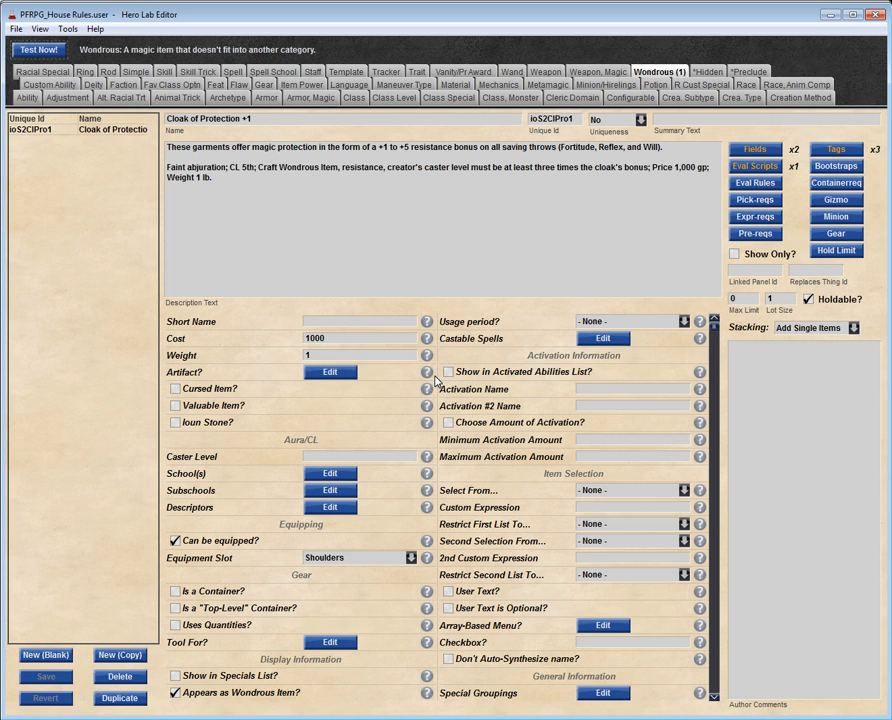
pyautogui.hotkey('alt', 'Tab')
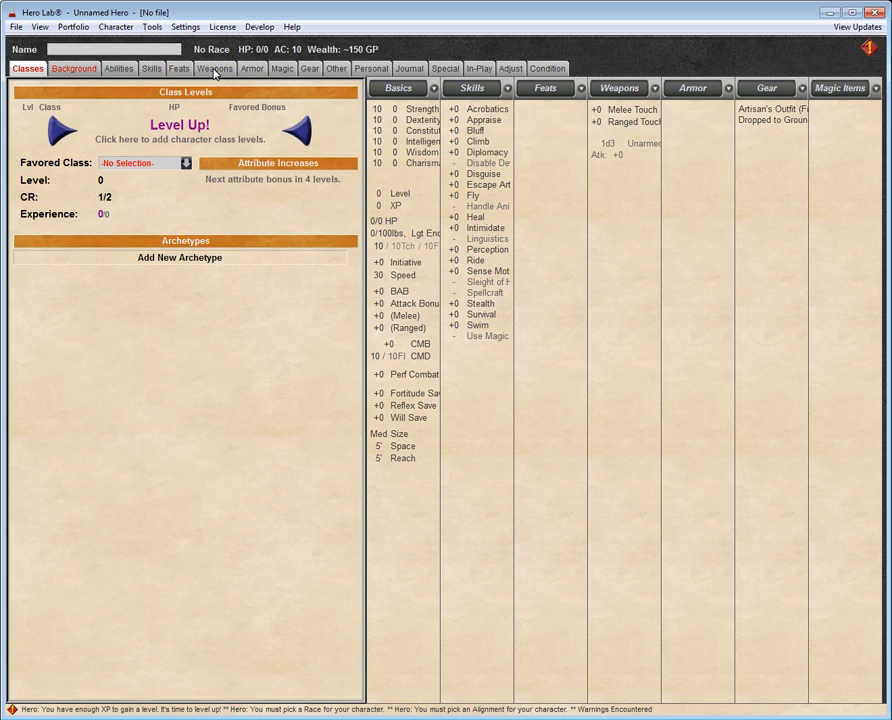
# Step: Add one Cloak of Protection +1 to the hero's magic items, buying it for free
pyautogui.click(282, 68)
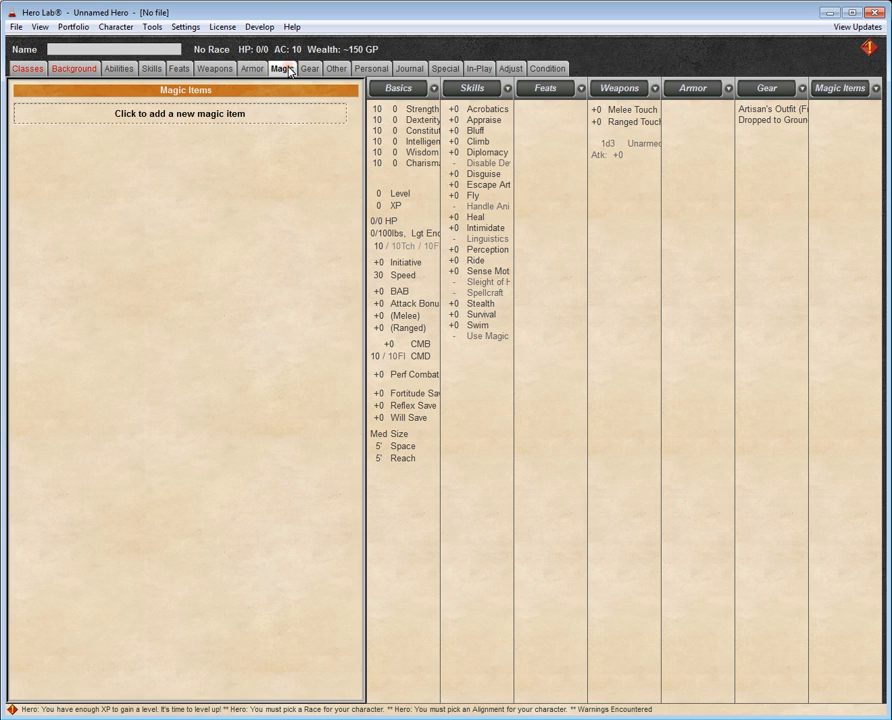
pyautogui.click(197, 113)
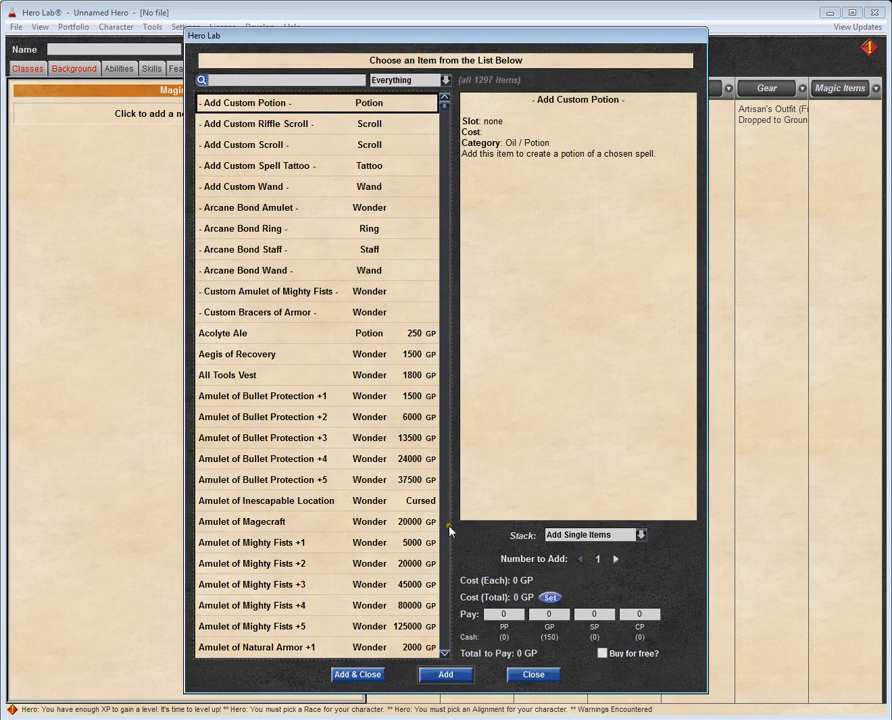
pyautogui.scroll(-20, 449, 531)
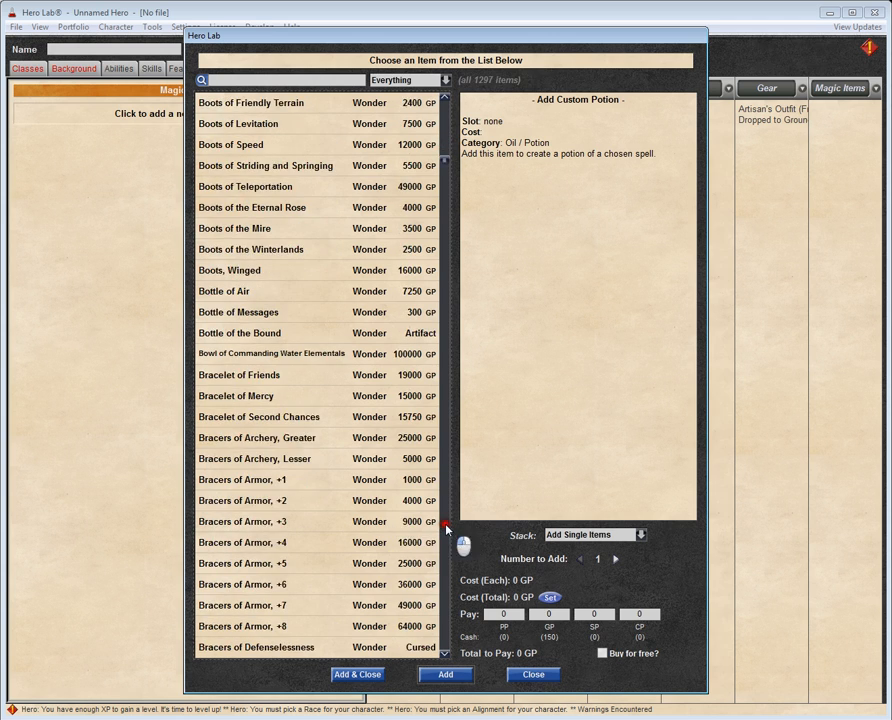
pyautogui.scroll(-9, 446, 527)
pyautogui.scroll(-10, 446, 530)
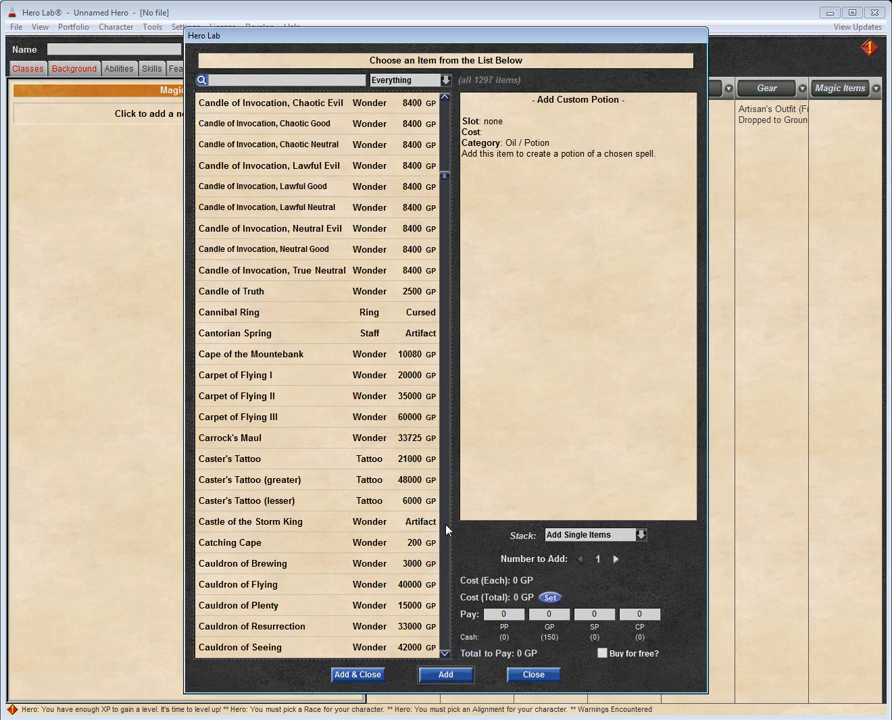
pyautogui.scroll(-3, 446, 530)
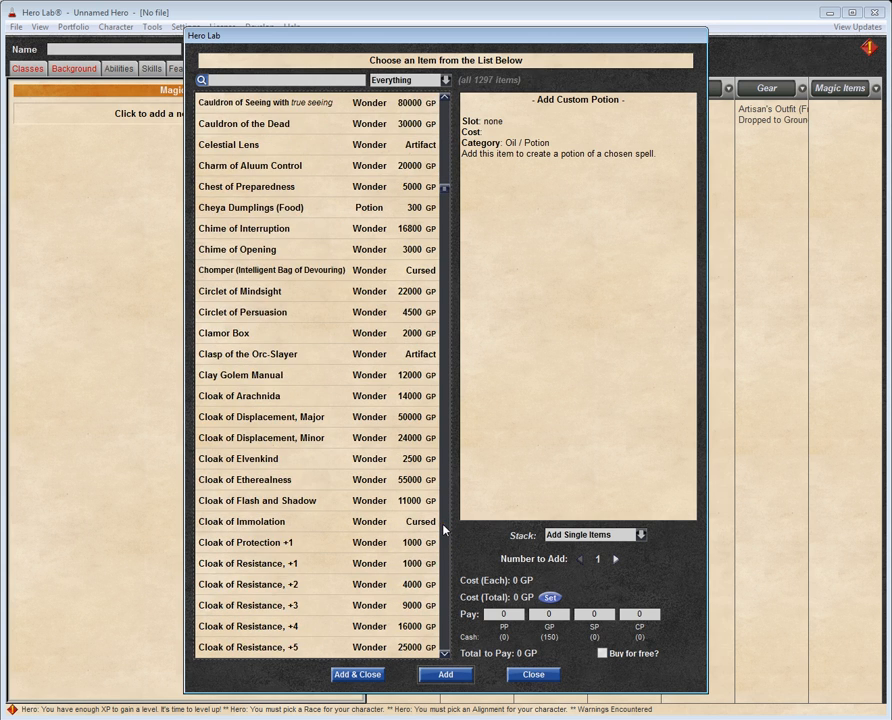
pyautogui.scroll(-3, 446, 530)
pyautogui.click(248, 350)
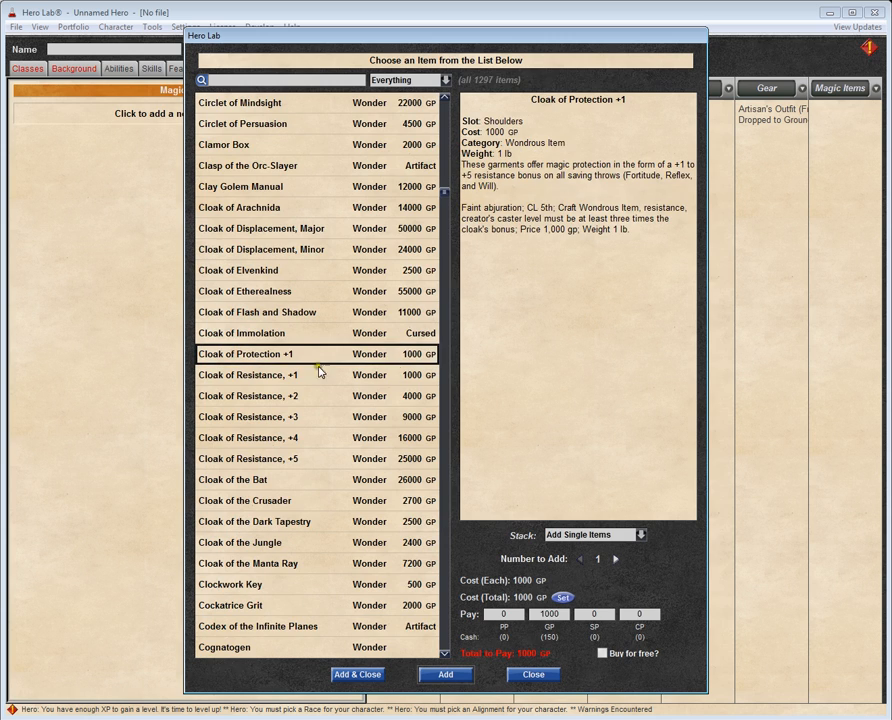
pyautogui.click(601, 653)
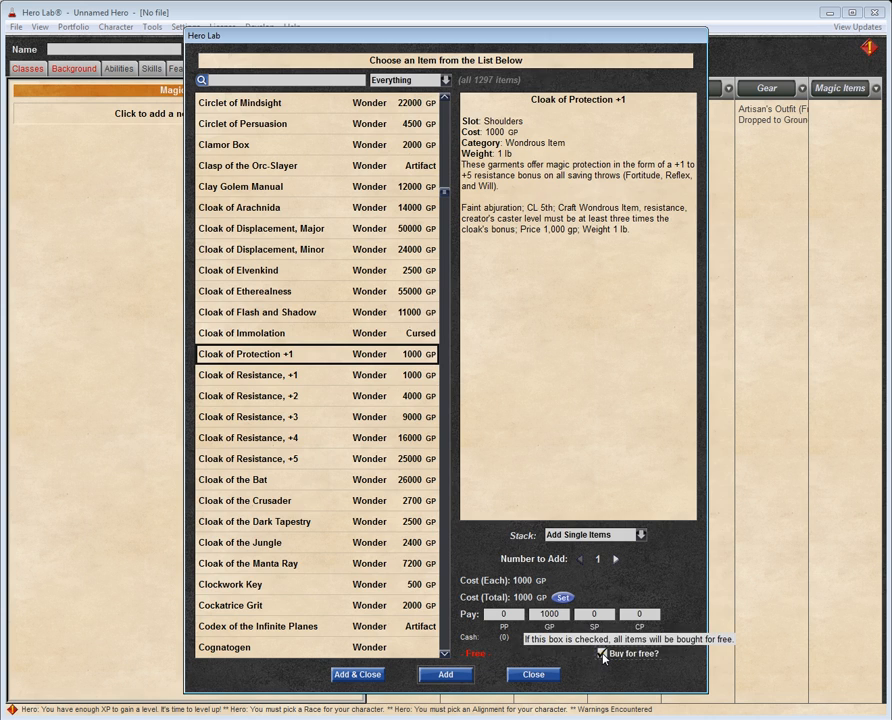
pyautogui.click(341, 676)
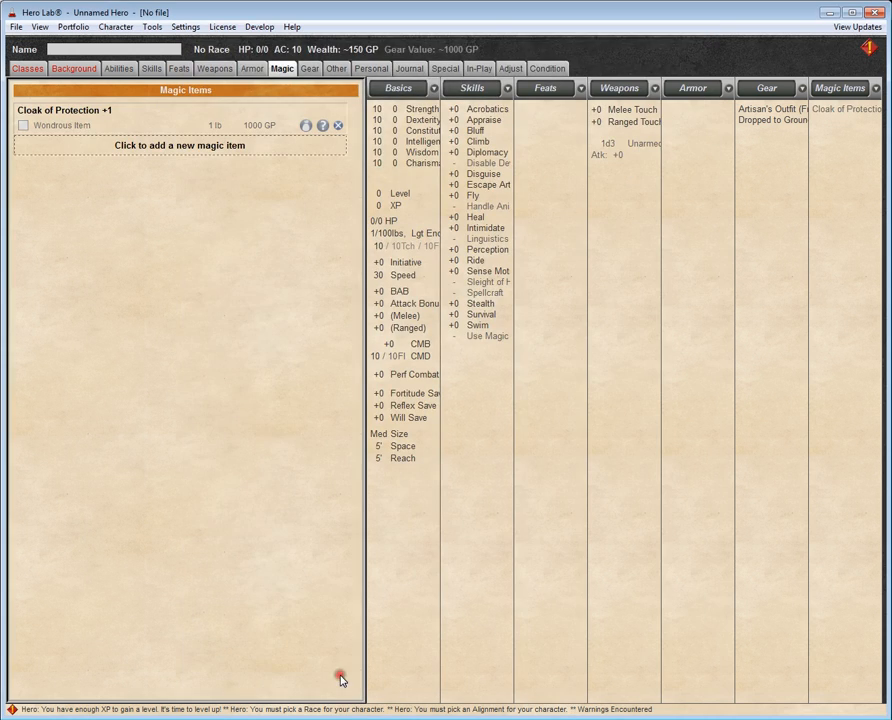
# Step: Equip the Cloak of Protection +1 on the hero and switch back to the Hero Lab Editor
pyautogui.click(22, 125)
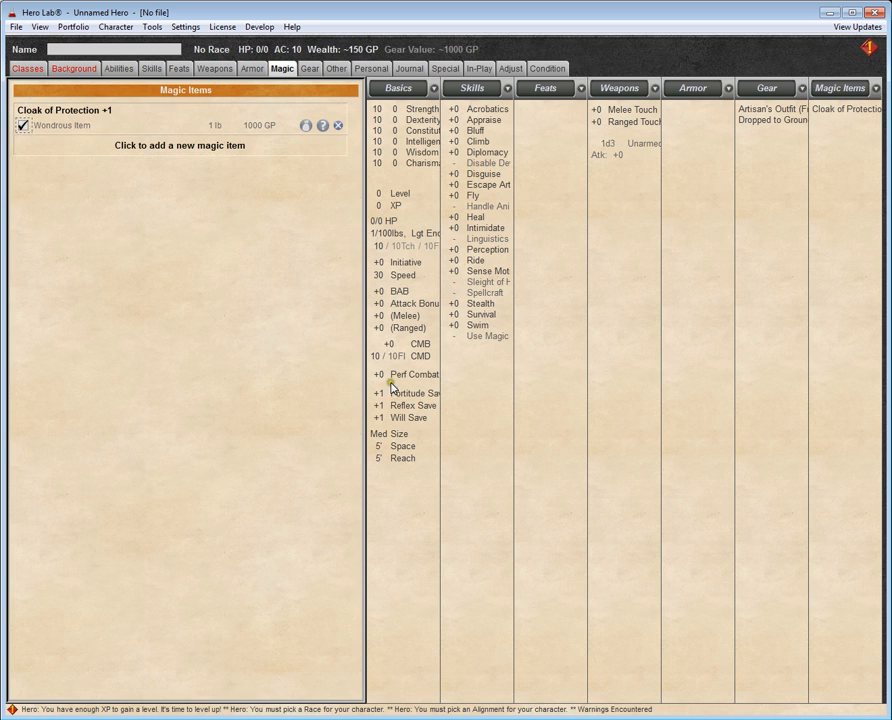
pyautogui.click(410, 407)
pyautogui.hotkey('alt', 'Tab')
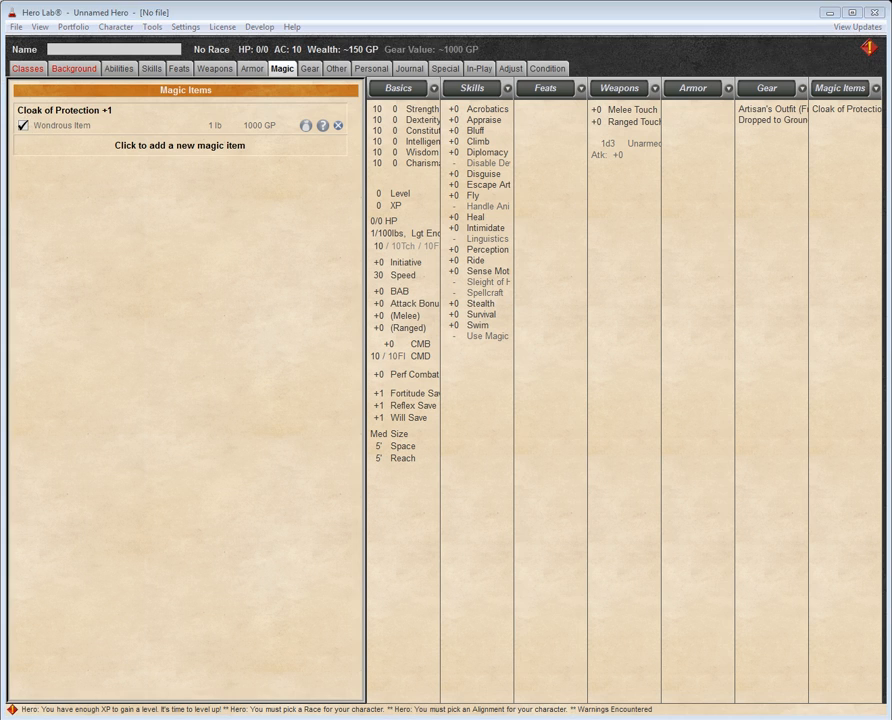